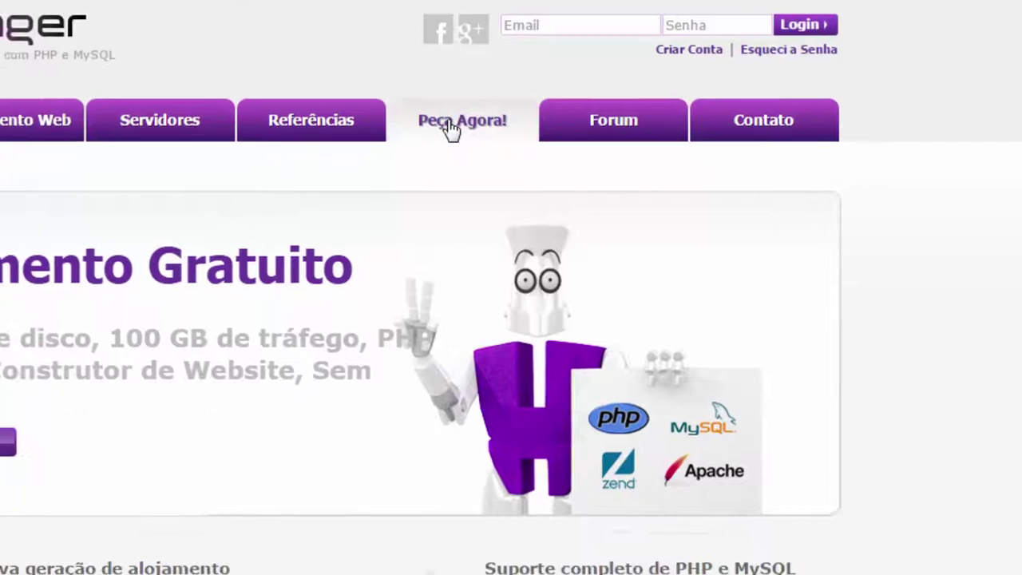
Open the free hosting sign-up page and register with a Facebook account
left_click(450, 130)
scroll(381, 187, "down", 5)
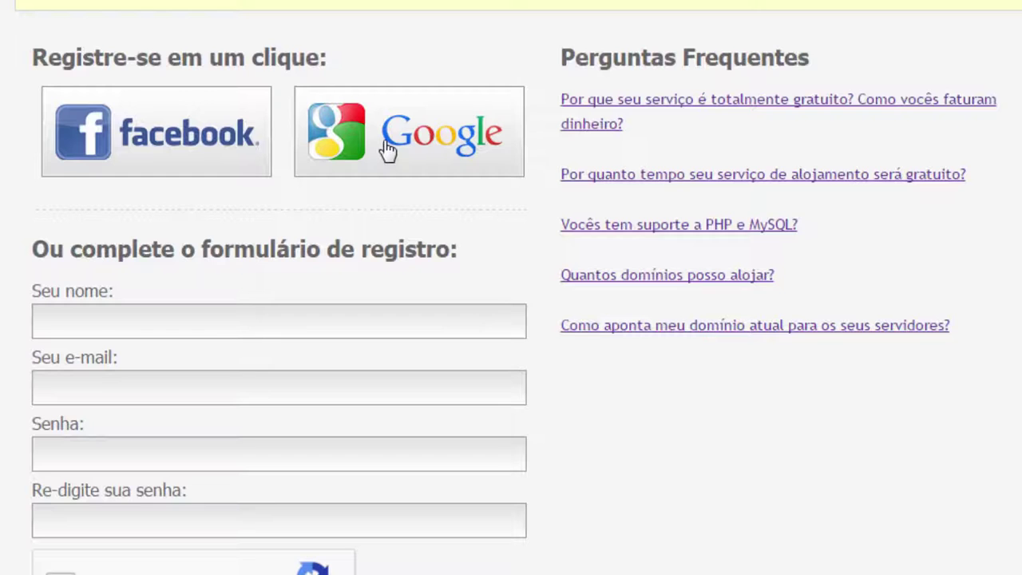
scroll(283, 259, "down", 2)
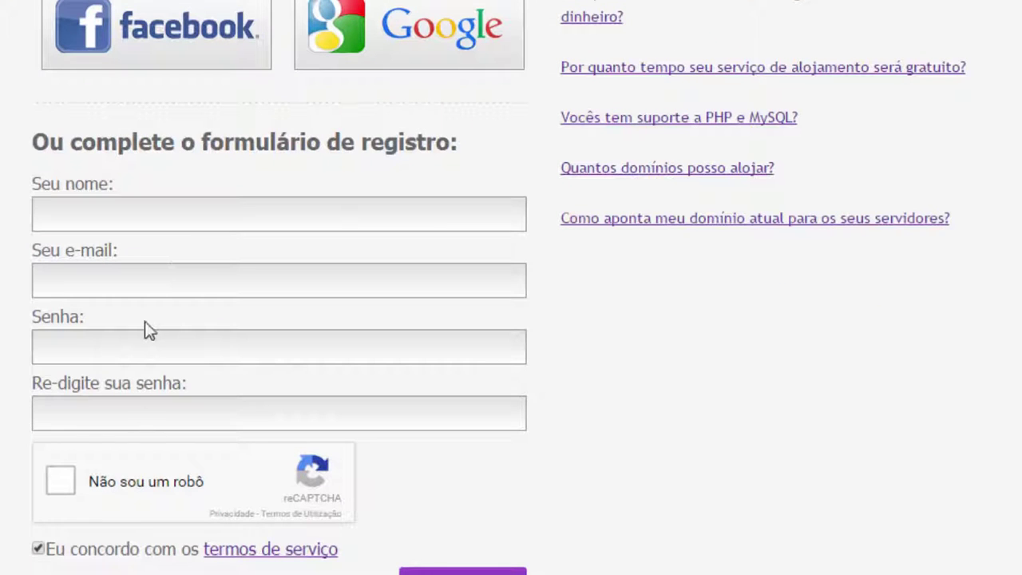
left_click(154, 58)
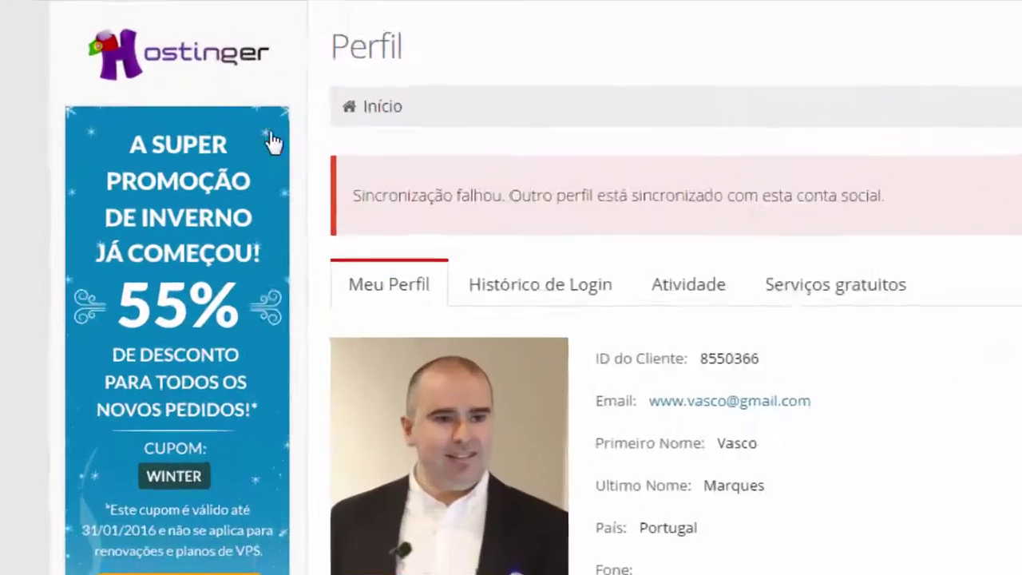
From Hospedagem > Todas contas, start a new hosting account
left_click(206, 0)
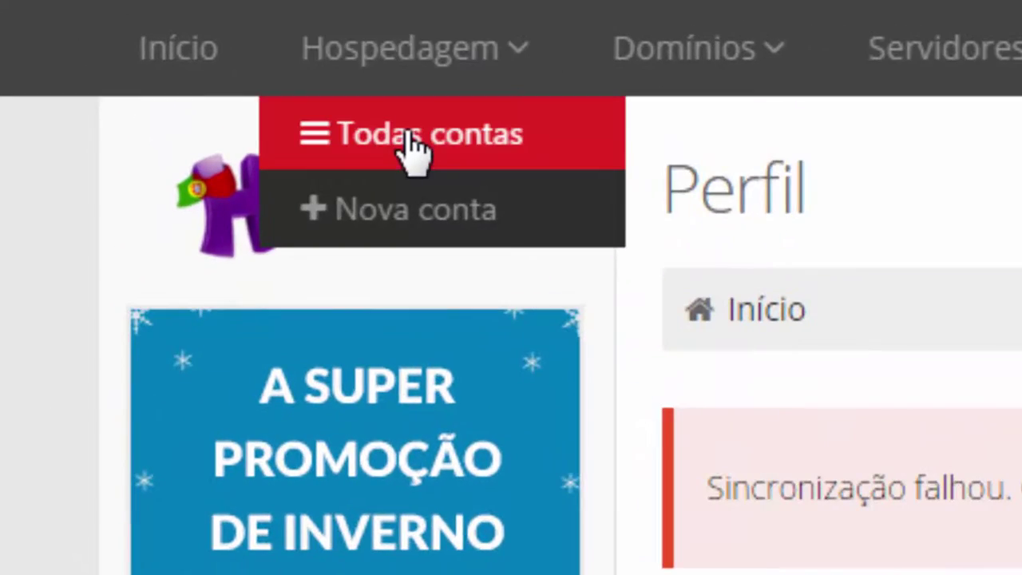
left_click(202, 24)
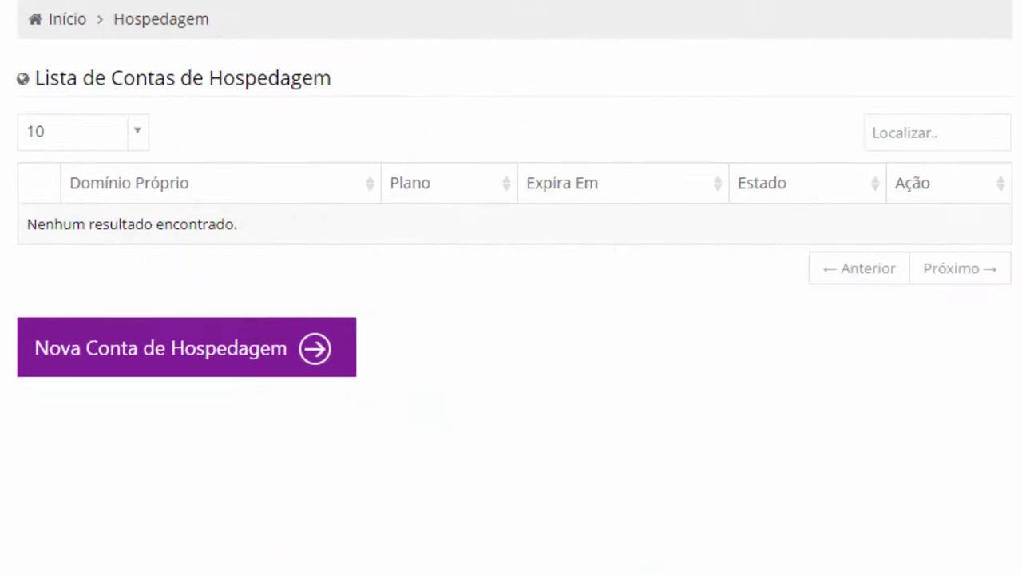
left_click(126, 356)
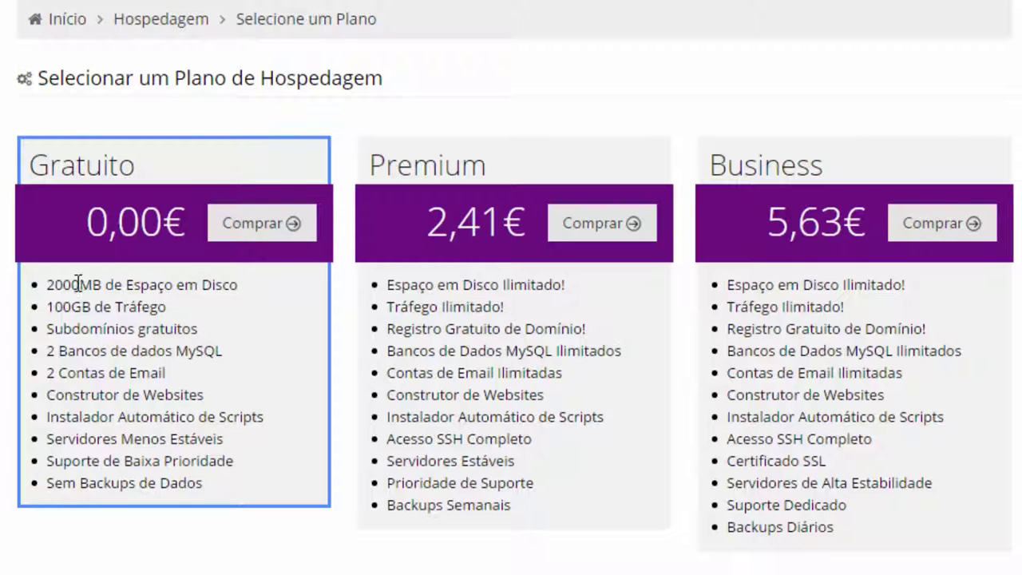
left_click_drag(49, 285, 237, 286)
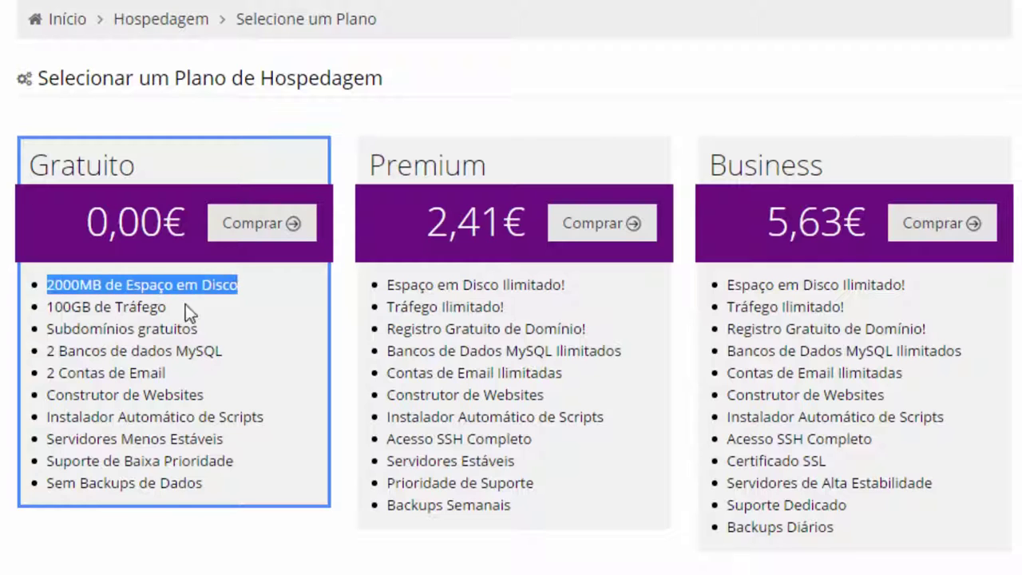
left_click(48, 307)
left_click_drag(48, 306, 166, 306)
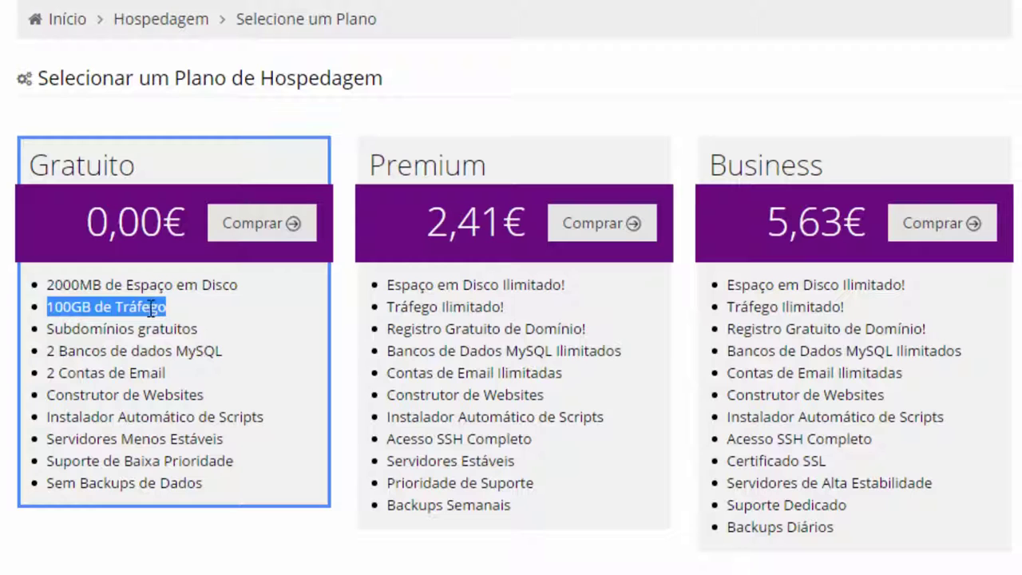
left_click(88, 307)
left_click_drag(50, 307, 183, 308)
left_click(167, 292)
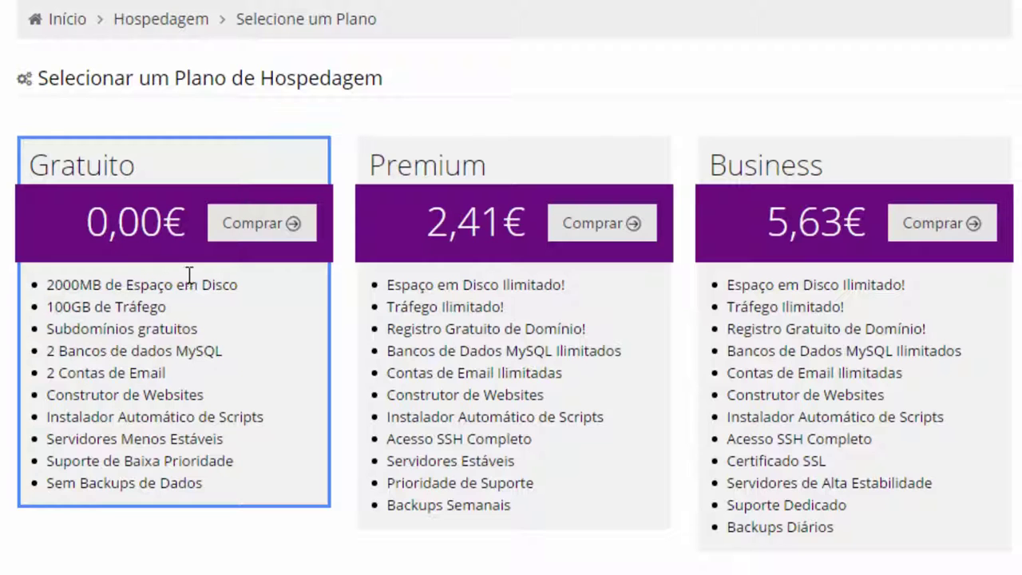
Choose the Gratuito plan with a suggested 'vascom' subdomain ending in .esy.es
left_click(240, 231)
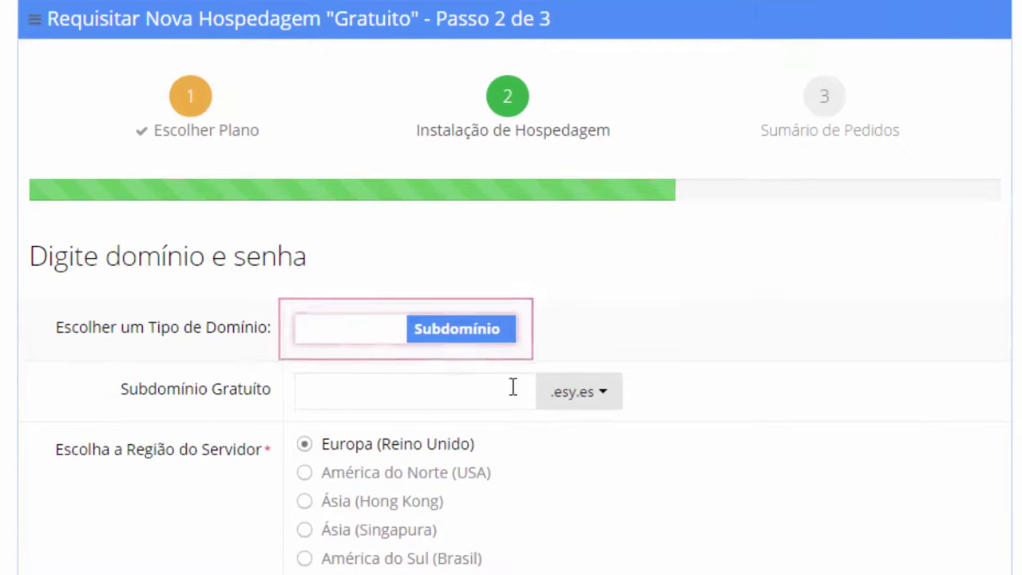
left_click(450, 340)
left_click(383, 343)
left_click(411, 393)
type("vascom")
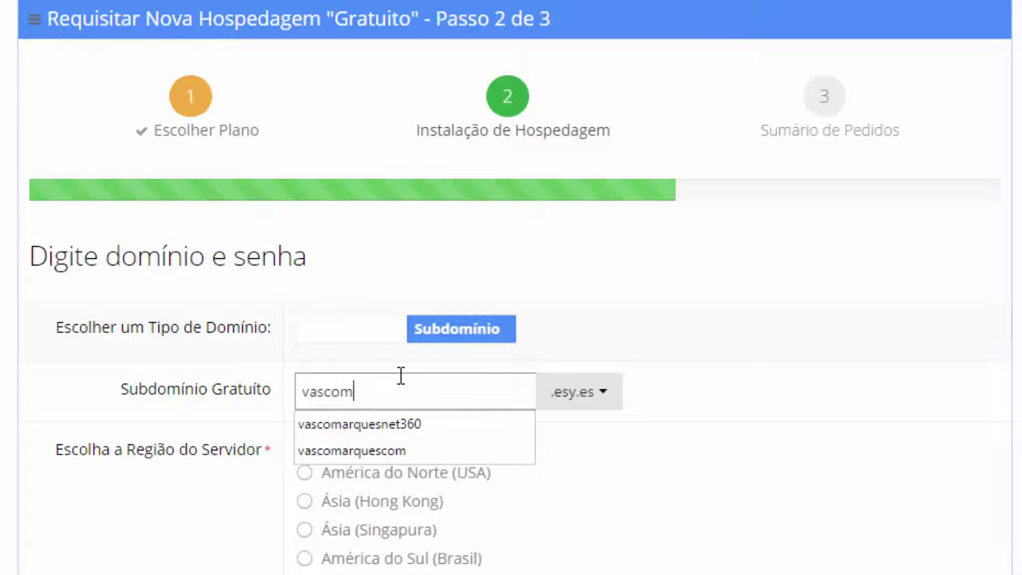
key("Down")
key("Return")
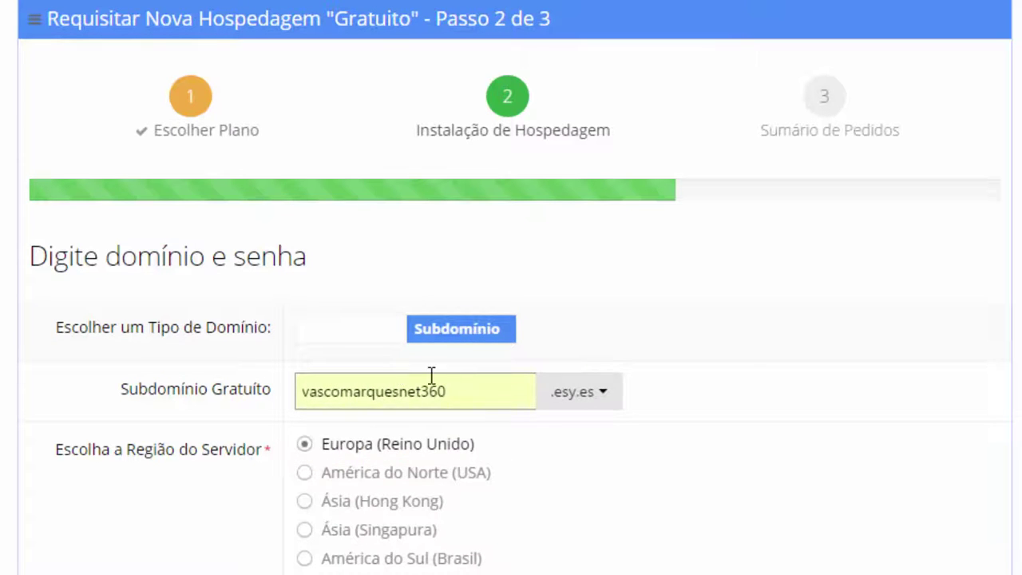
left_click(578, 403)
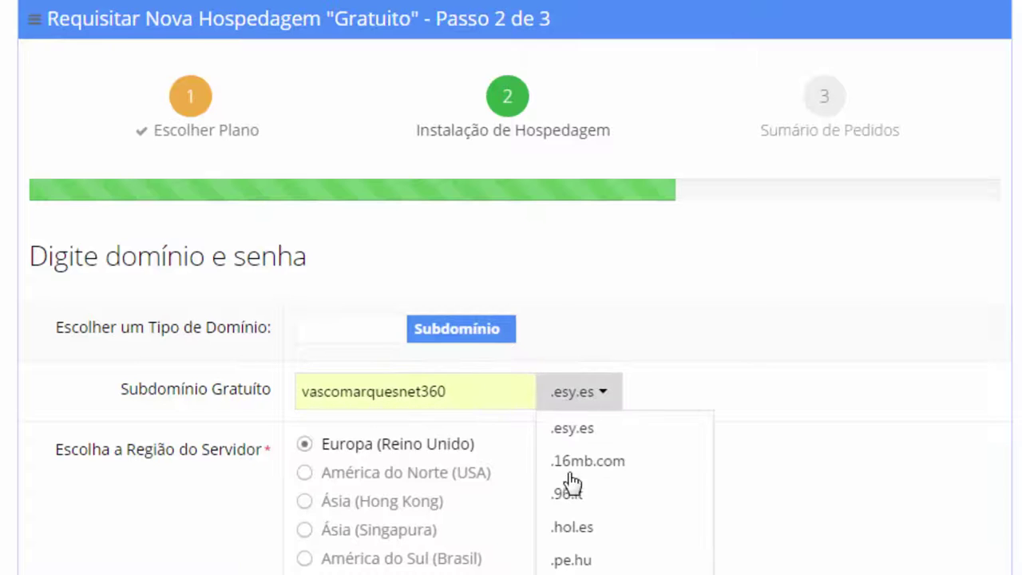
left_click(674, 390)
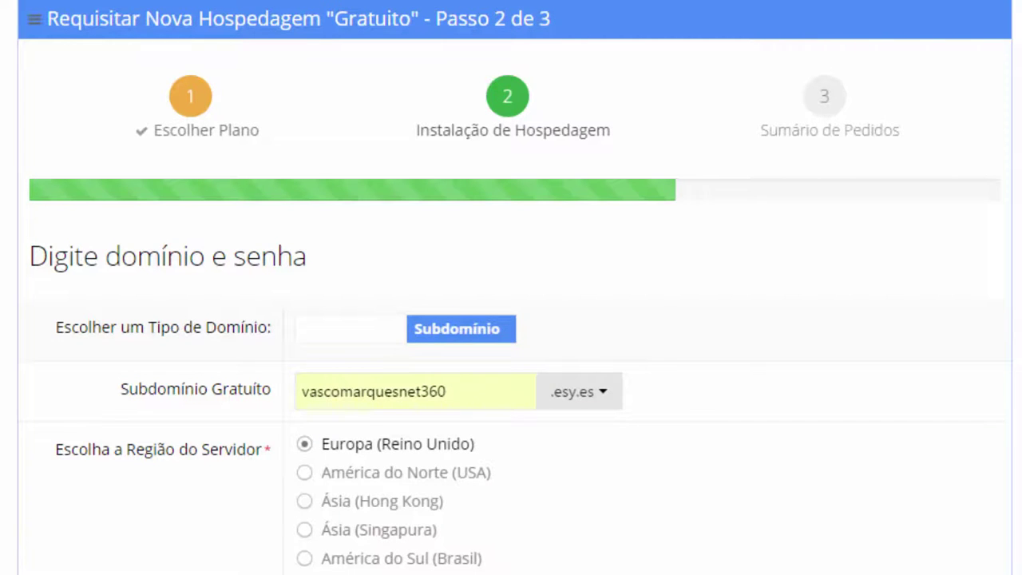
Enter the account password and pass the reCAPTCHA check
type("•••••")
type("••")
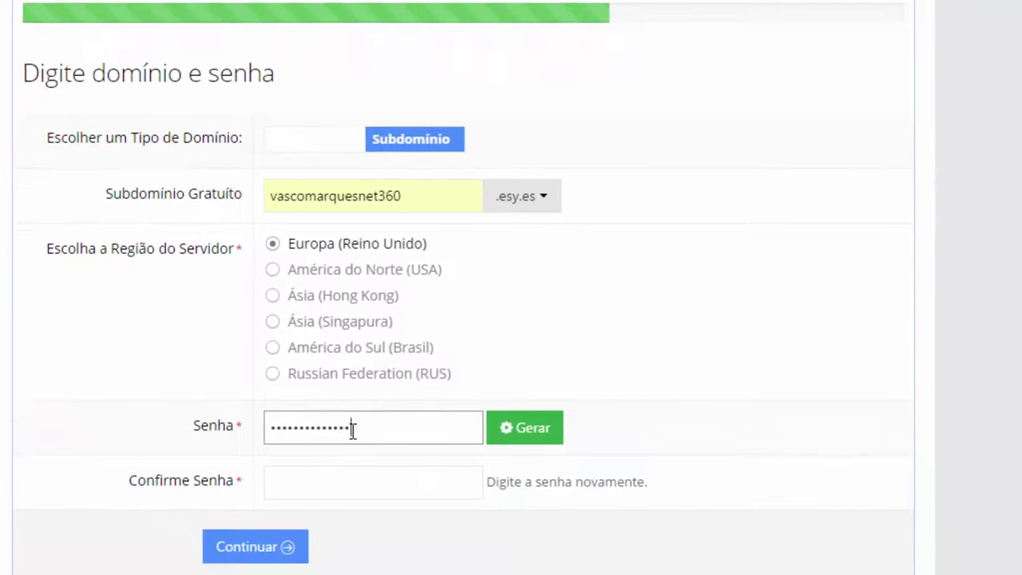
key("Tab")
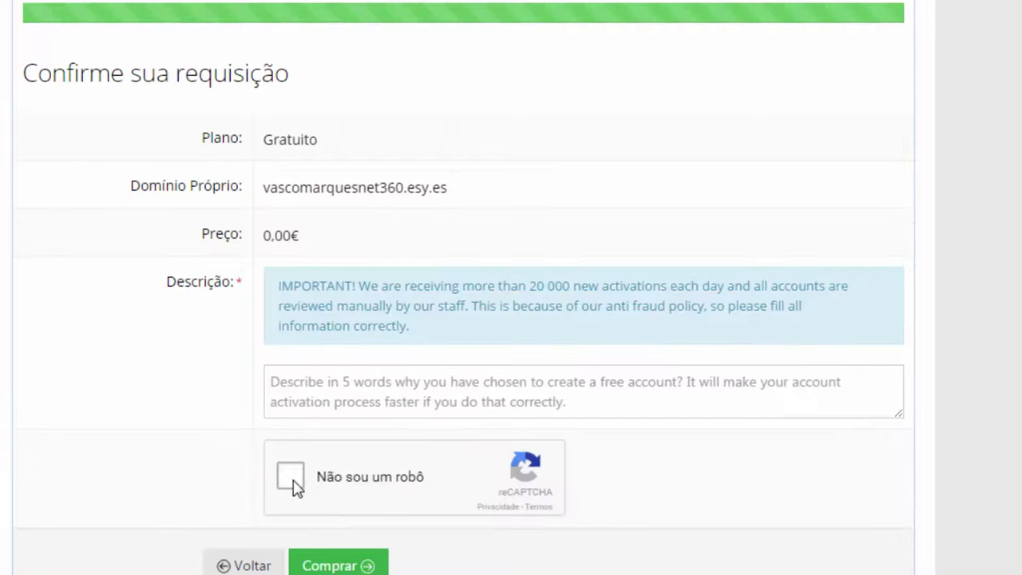
left_click(292, 482)
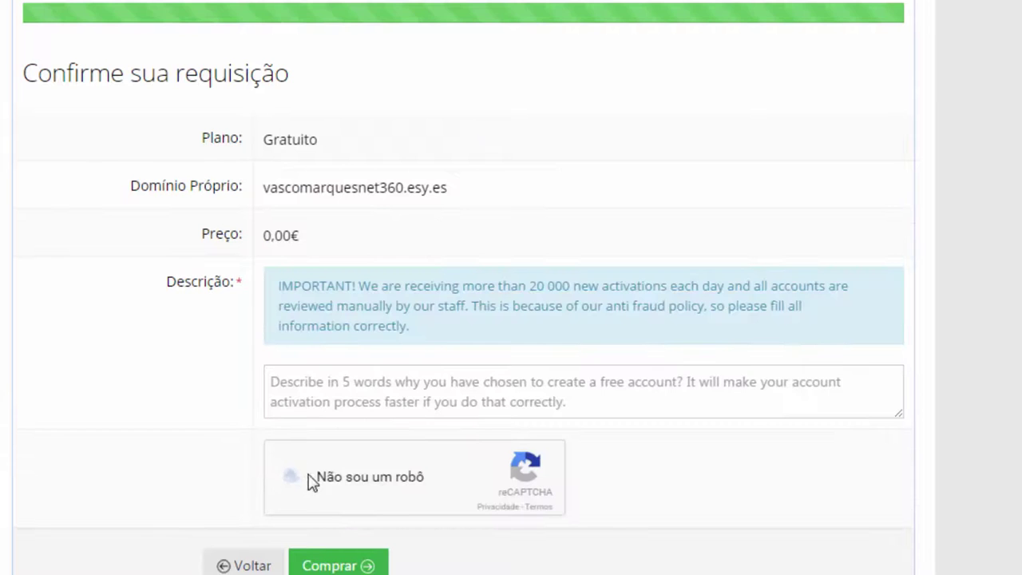
Start writing the new account's Descrição to finish the free order
left_click(306, 382)
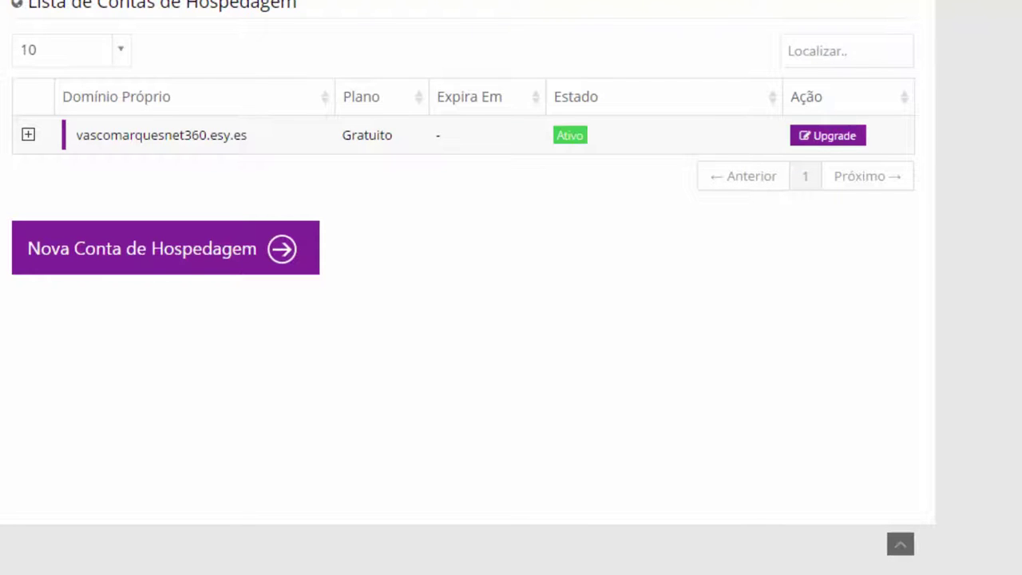
Open the new account's Auto Instalador and clear an initial 'wordpres' search
left_click(30, 136)
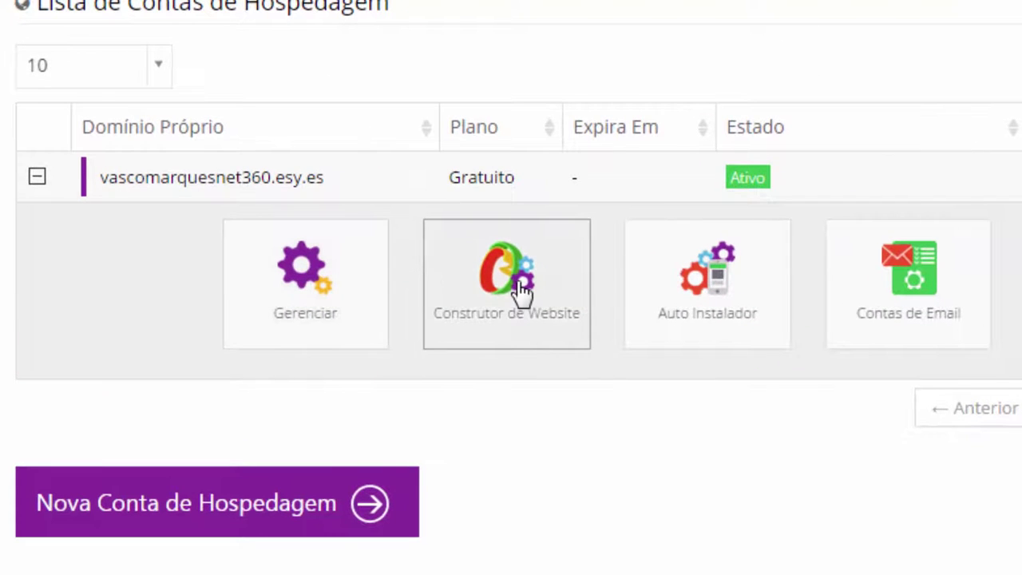
left_click(688, 281)
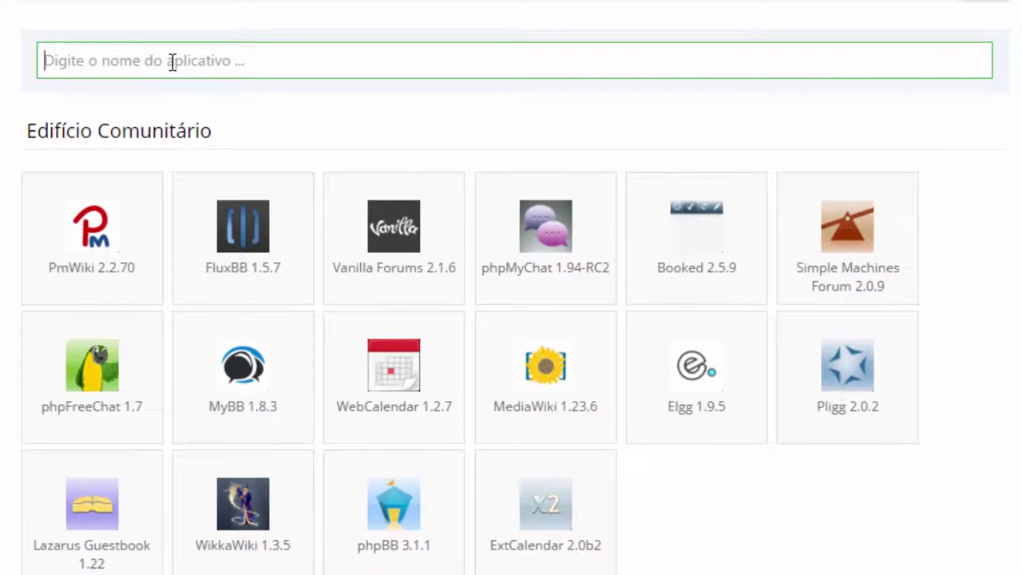
type("wordpres")
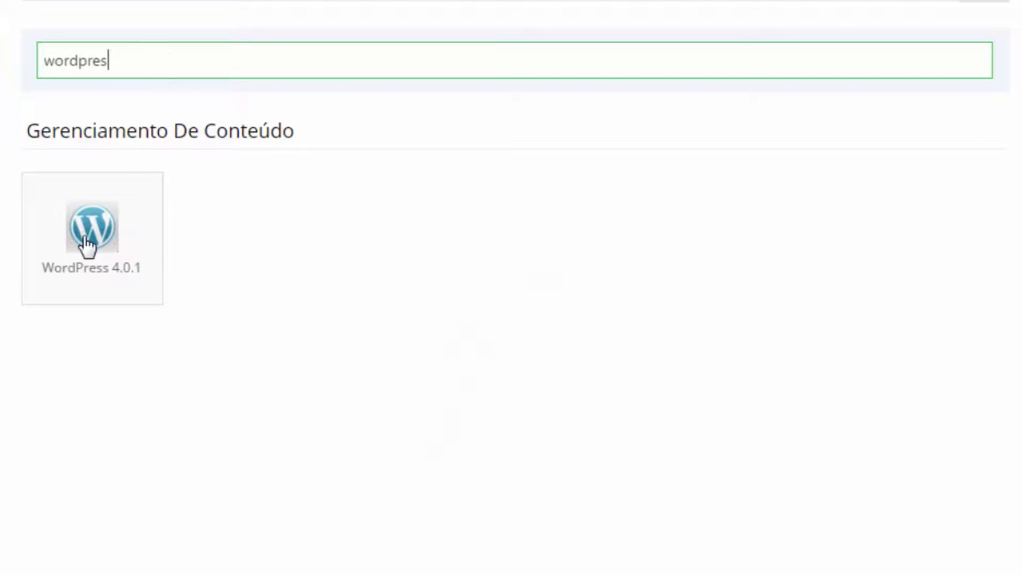
double_click(98, 62)
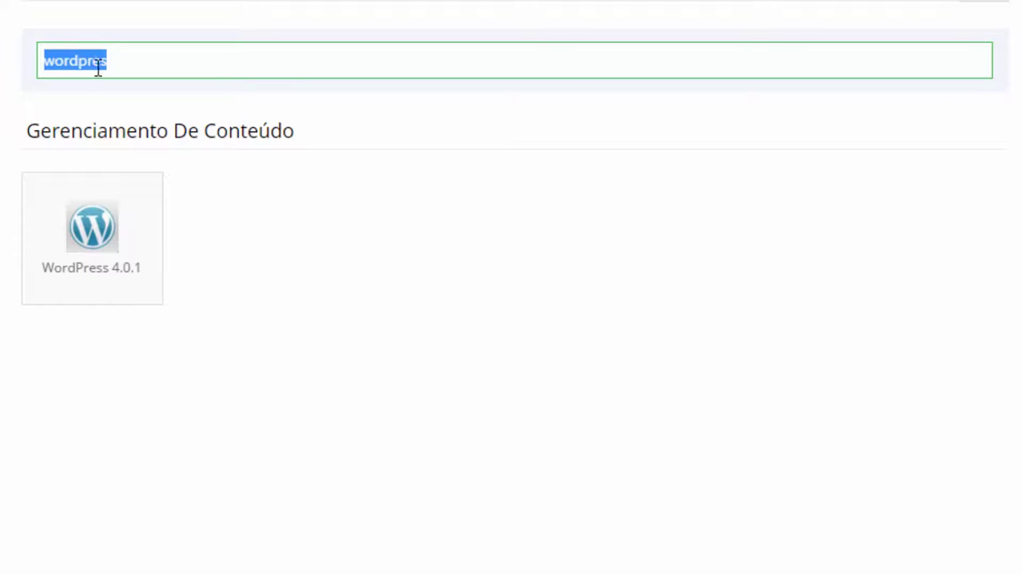
key("BackSpace")
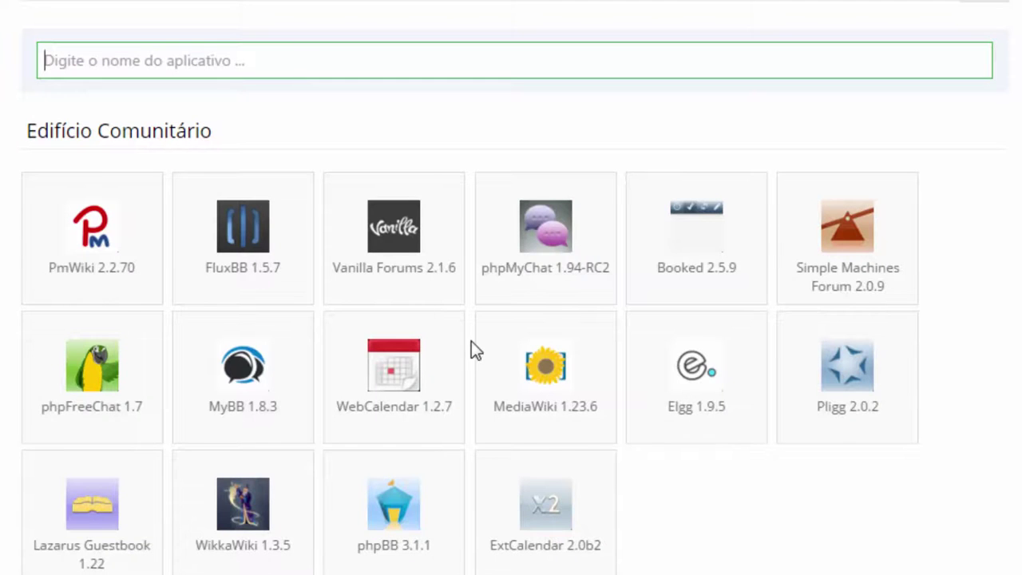
Search the applications for 'wordpress' and open the WordPress 4.0.1 setup
scroll(454, 349, "down", 7)
scroll(448, 349, "down", 11)
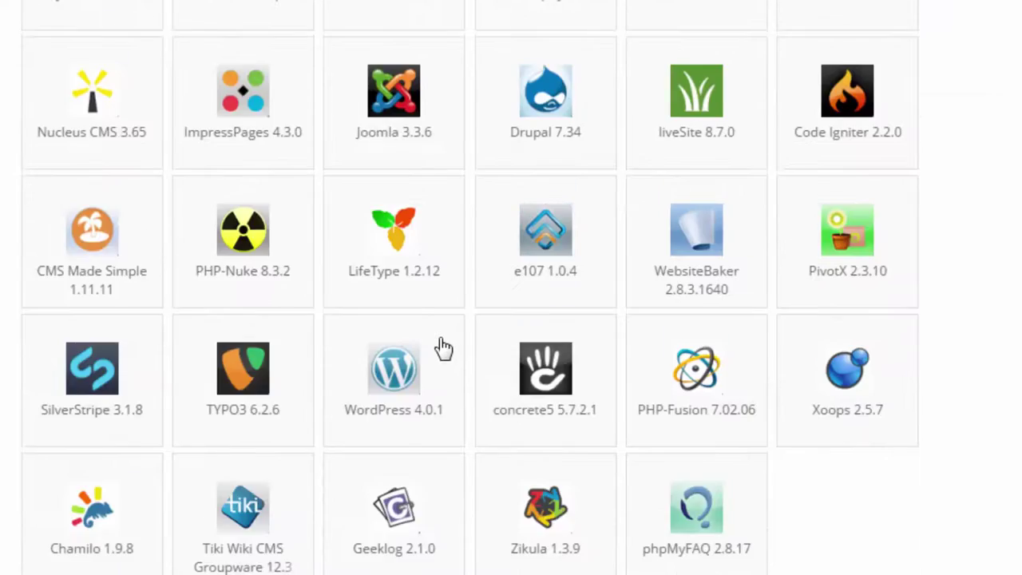
scroll(443, 344, "down", 5)
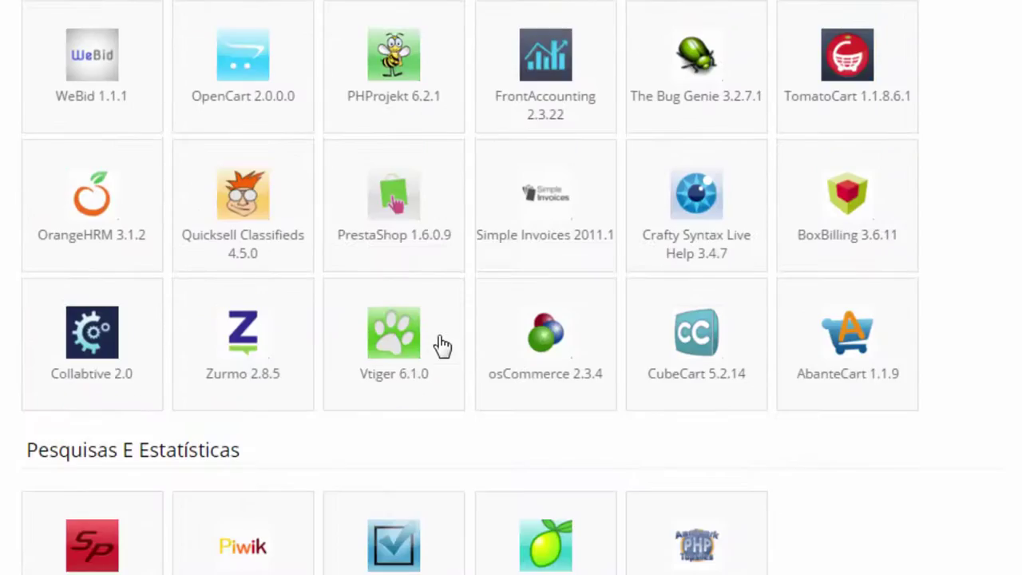
scroll(443, 344, "up", 15)
scroll(441, 343, "up", 5)
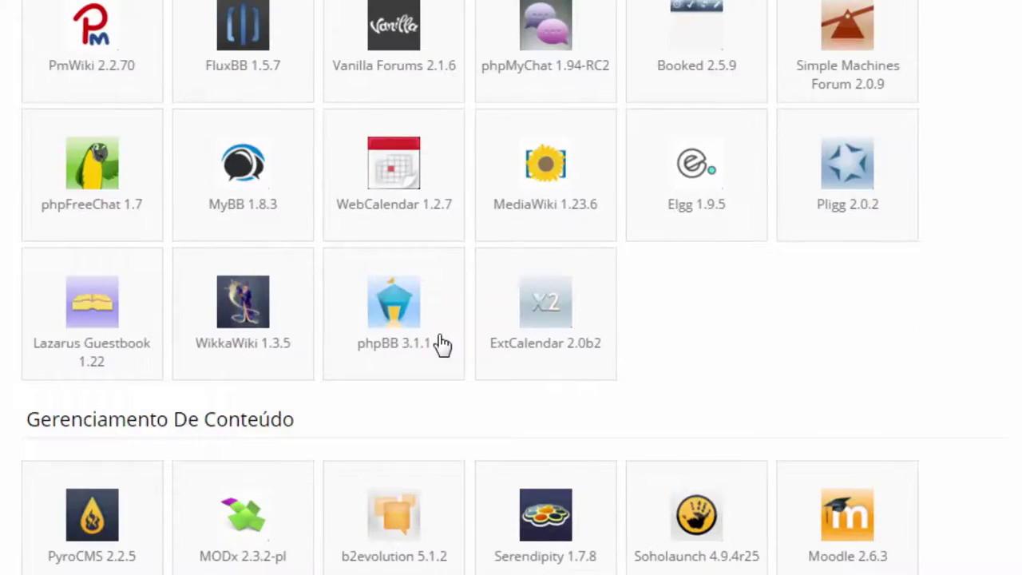
type("wordpres")
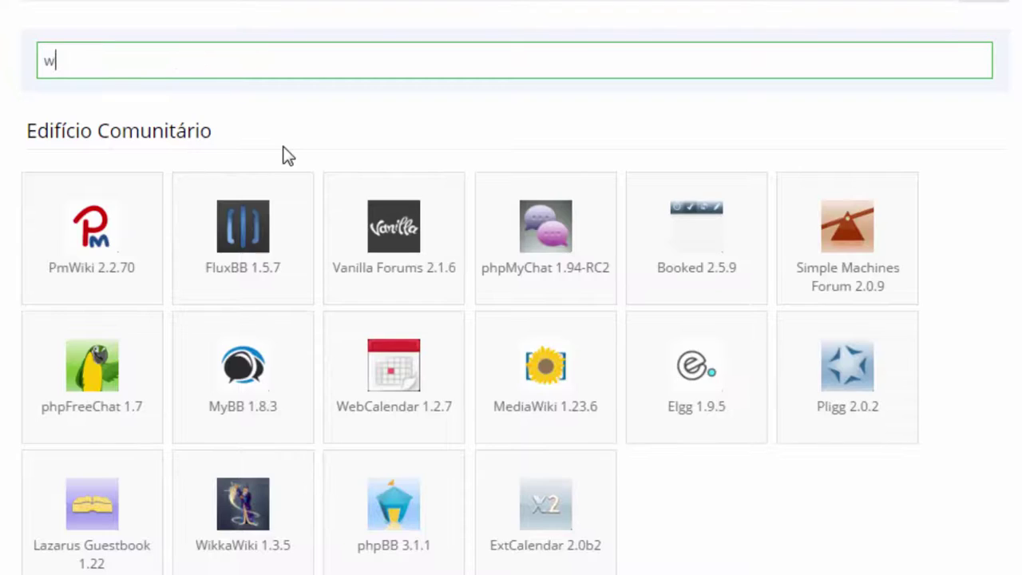
type("s")
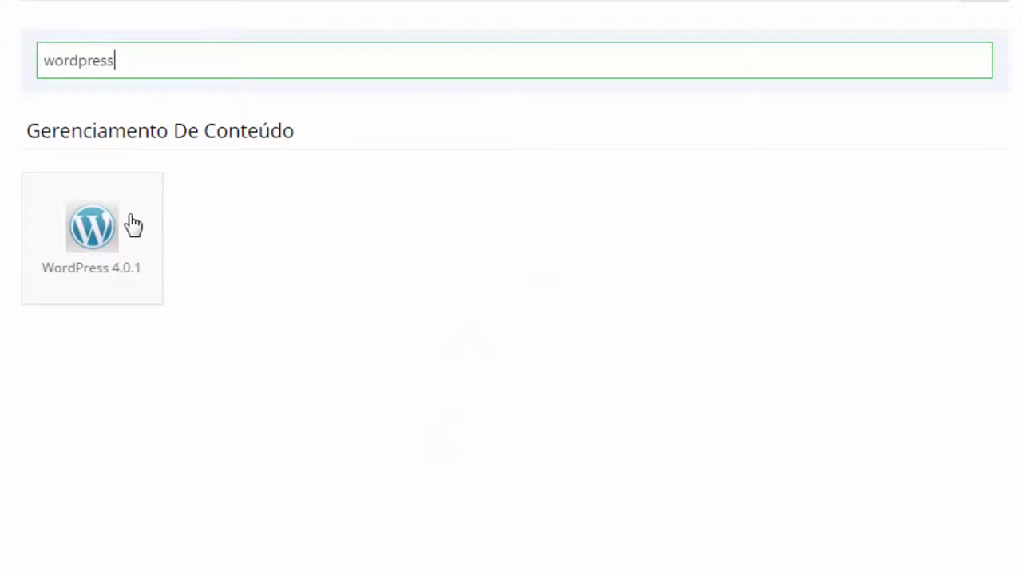
left_click(111, 225)
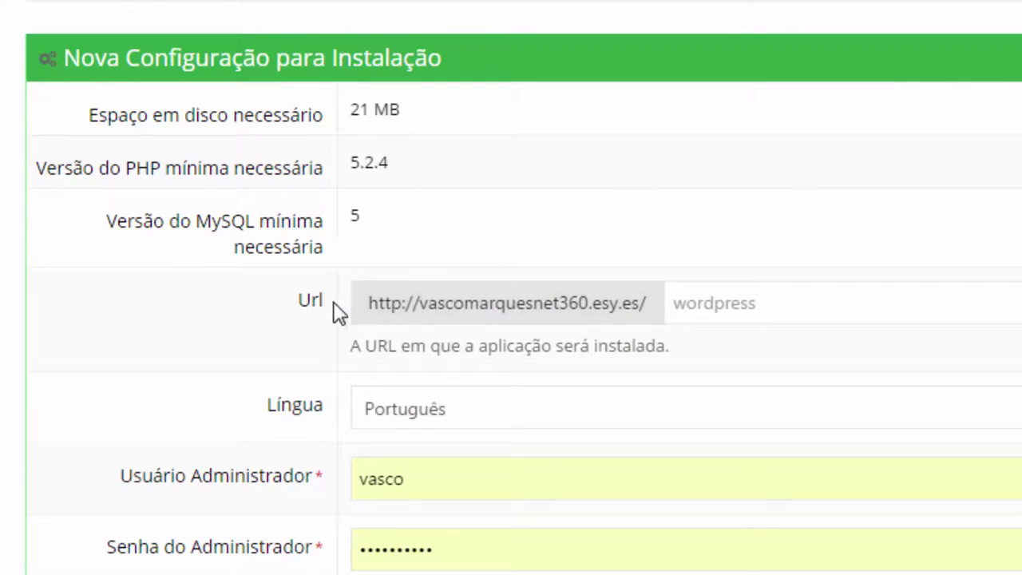
Keep the install path as wordpress and Português as the site language
left_click(739, 313)
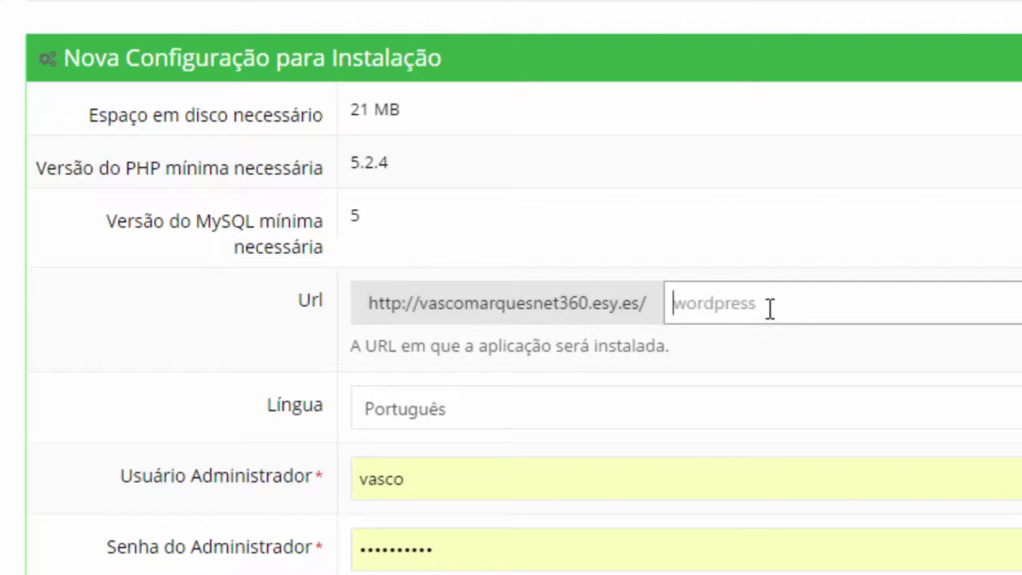
left_click(699, 304)
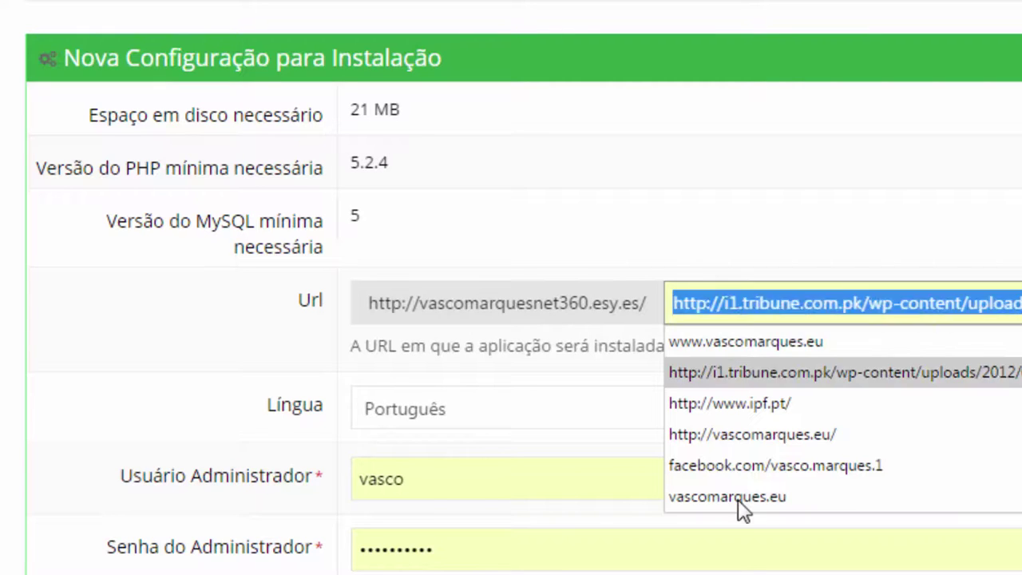
key("Escape")
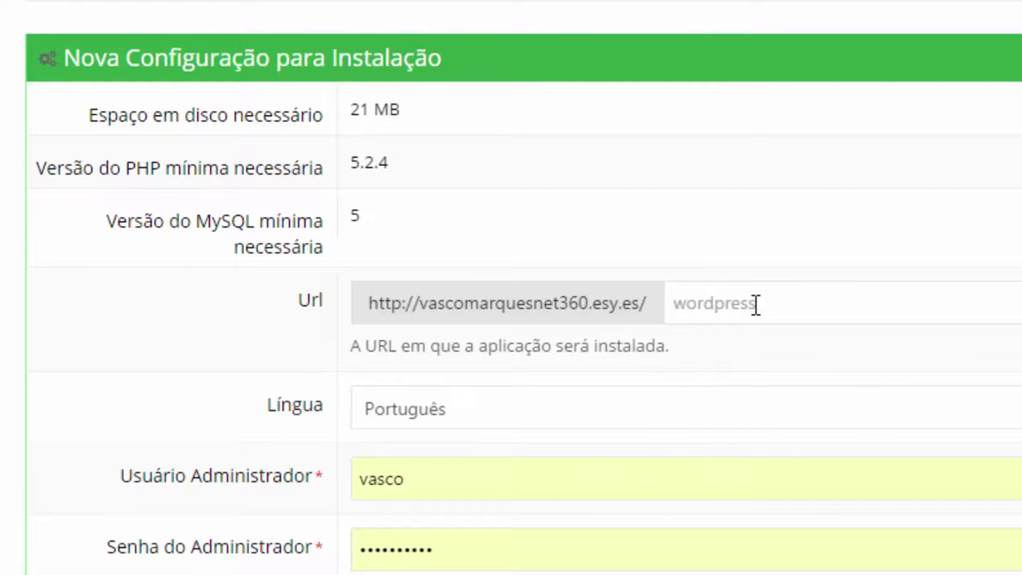
left_click(446, 305)
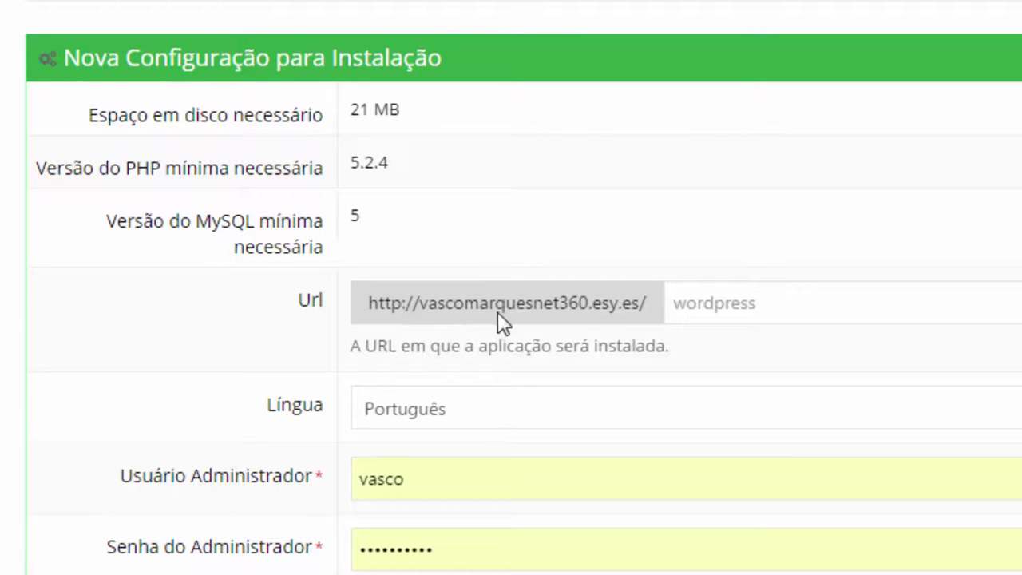
left_click(452, 422)
left_click(451, 422)
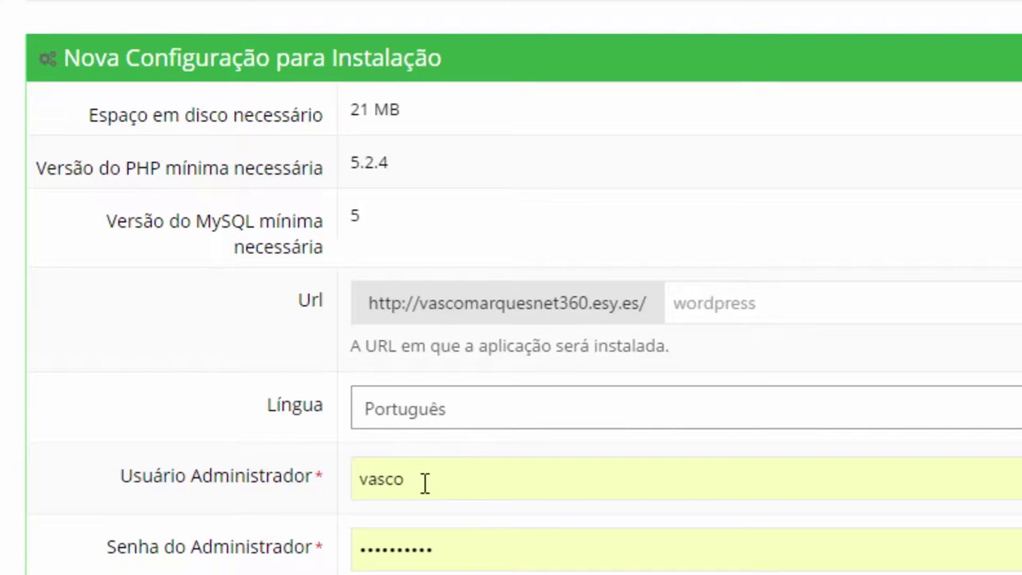
Replace the administrator password with a new one before installing
left_click(322, 493)
left_click(391, 488)
left_click(563, 492)
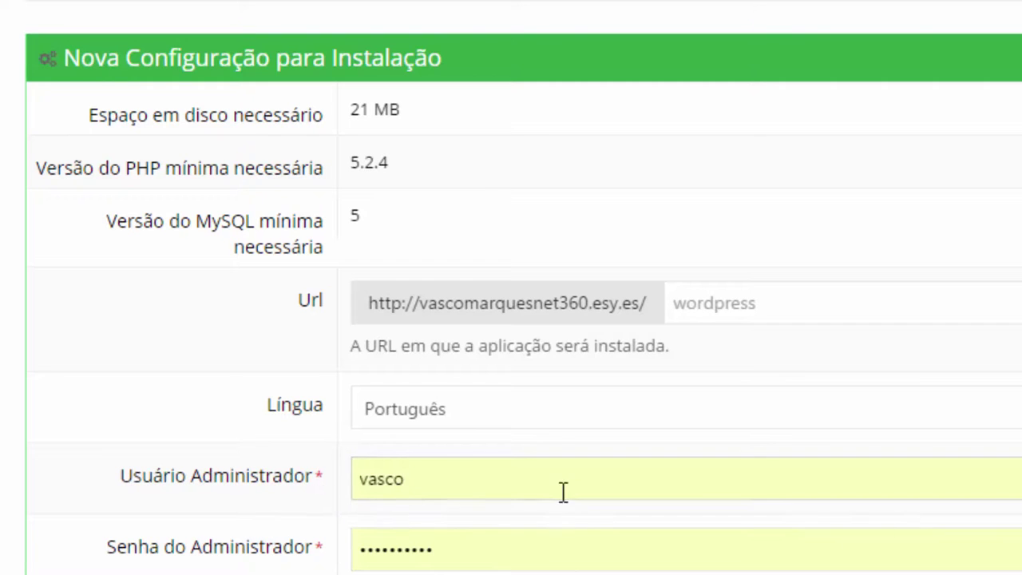
left_click(407, 548)
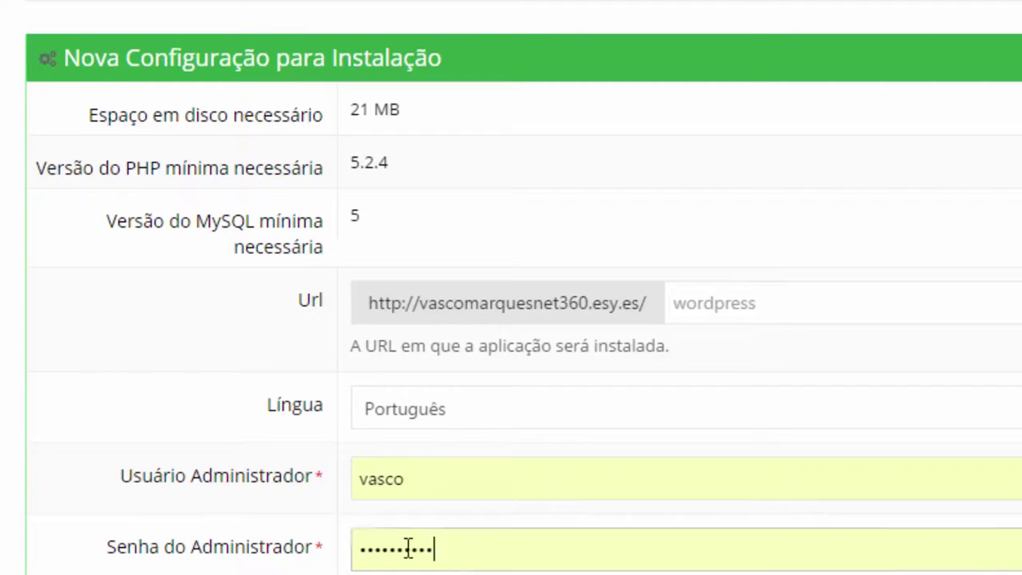
double_click(407, 548)
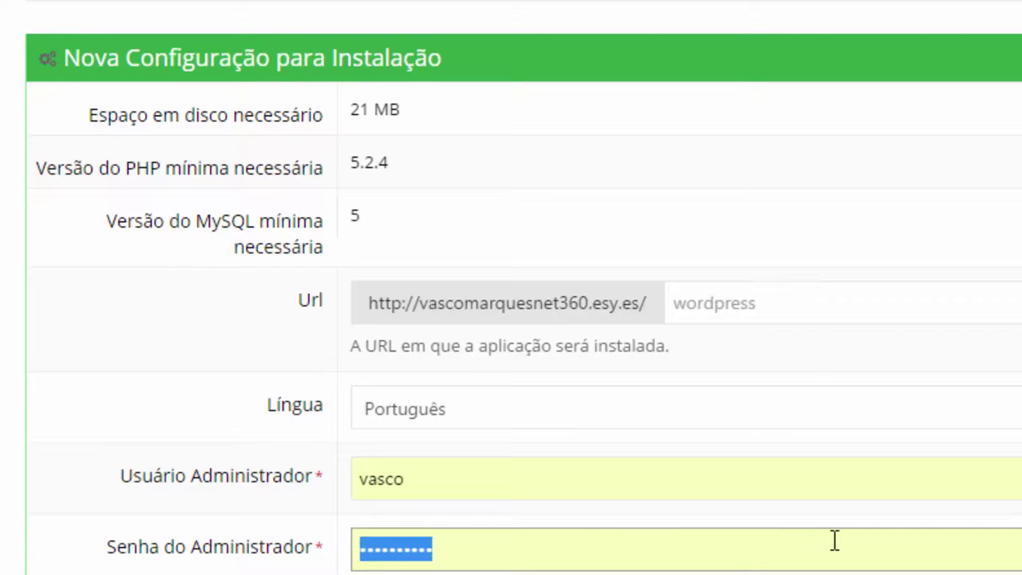
type("*****")
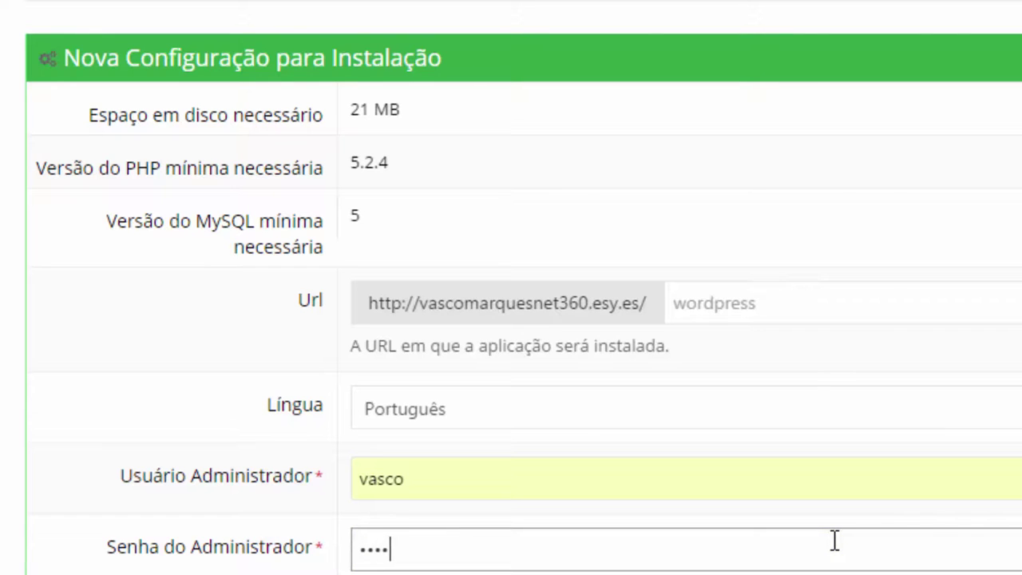
type("*****")
left_click(834, 540)
key("Tab")
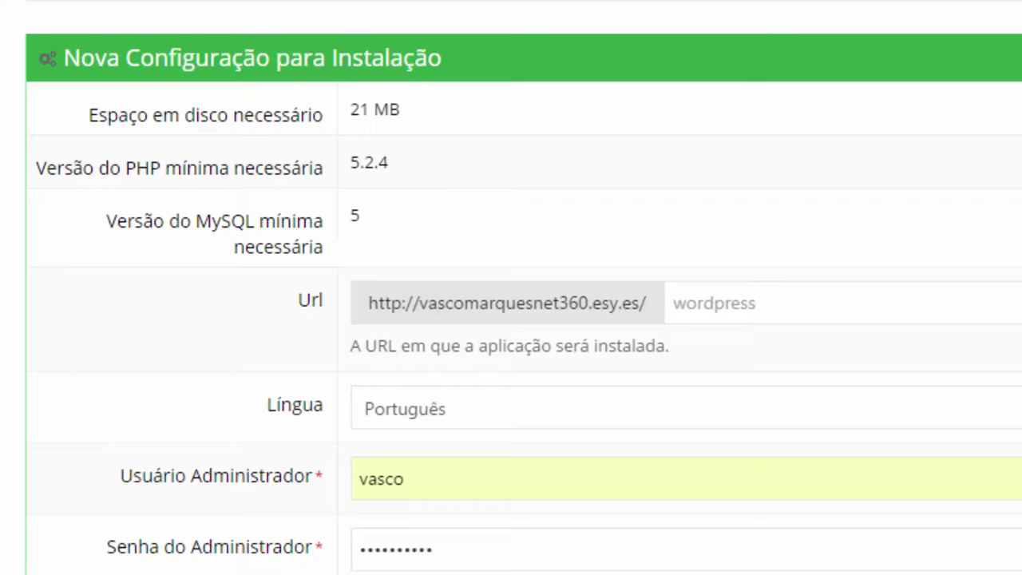
scroll(304, 548, "down", 3)
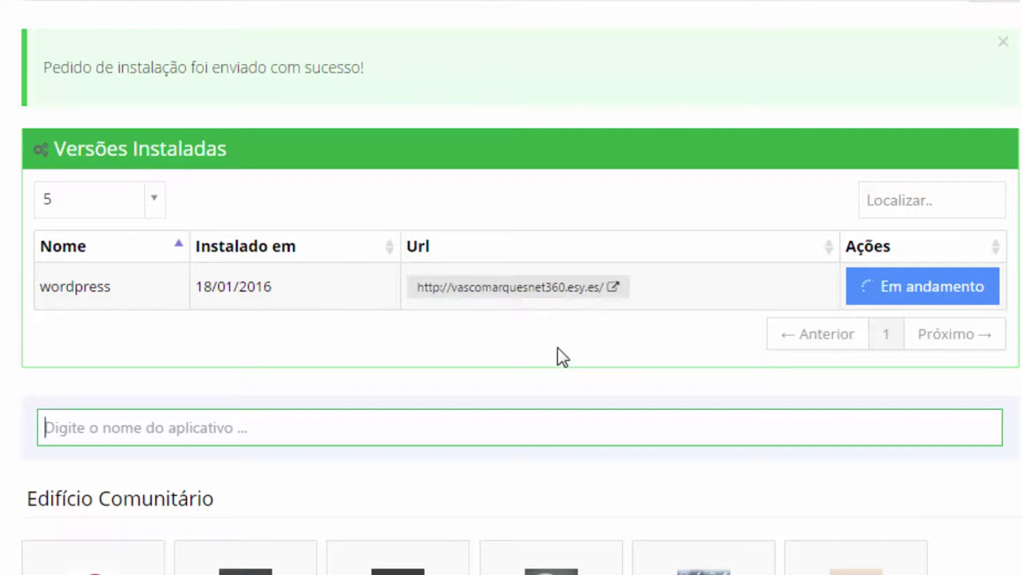
Preview the new site's address in a new tab, then close it and recheck Versões Instaladas
left_click(492, 289)
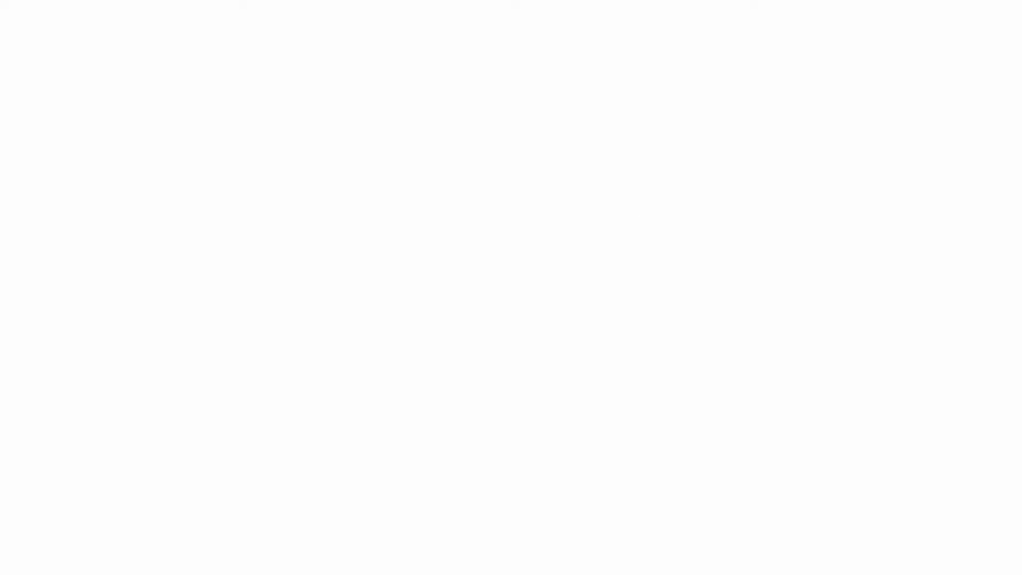
key("ctrl+w")
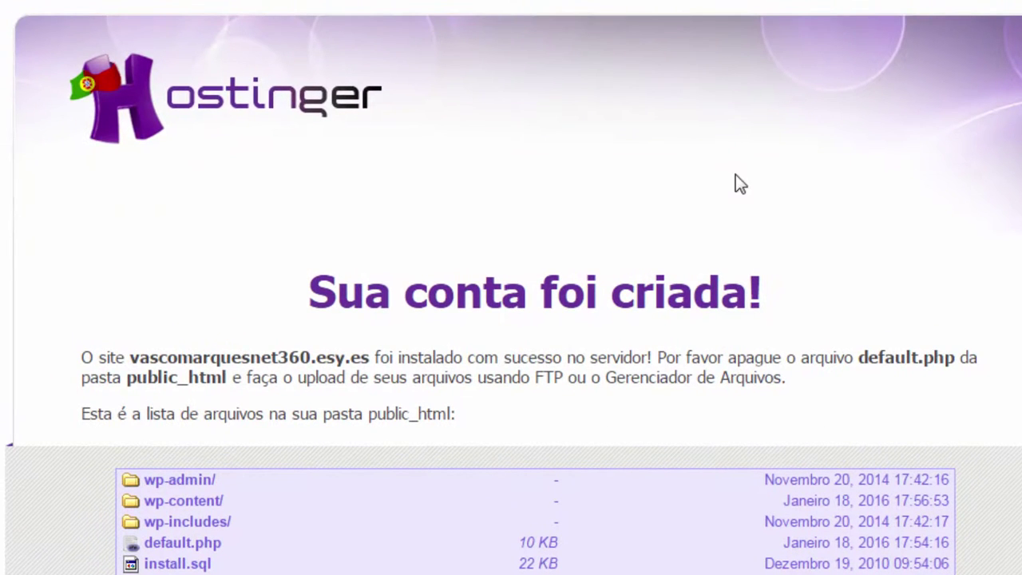
scroll(520, 499, "down", 1)
scroll(521, 487, "up", 1)
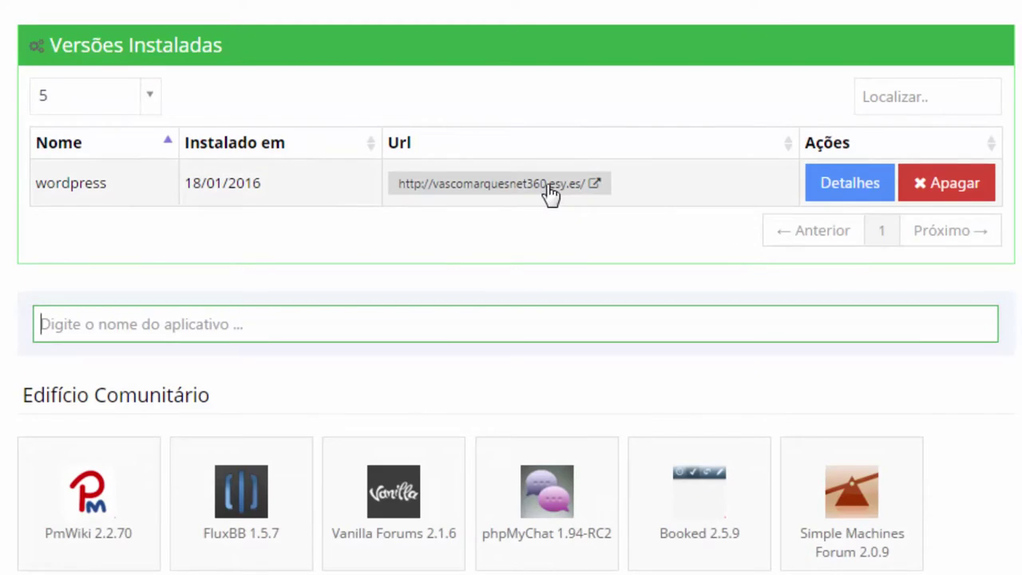
Load the installed site showing the Hello World post, then add wp-admin to its address
left_click(549, 184)
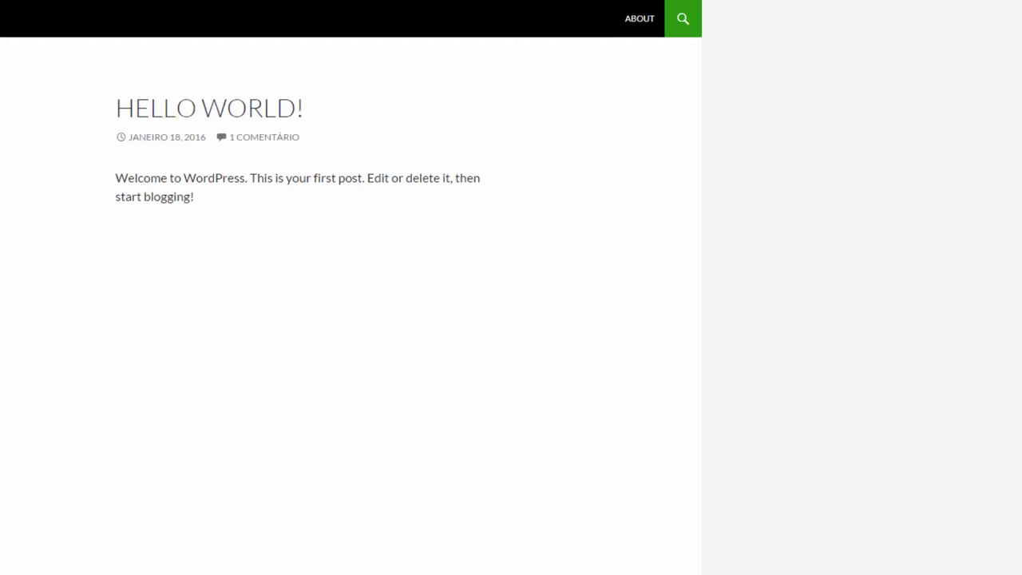
type("wp-")
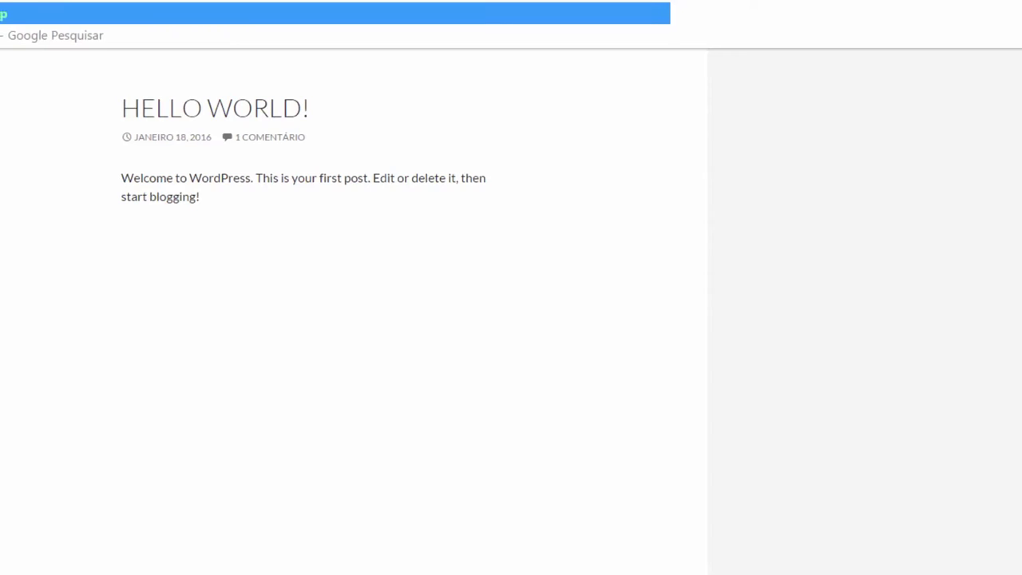
type("admin")
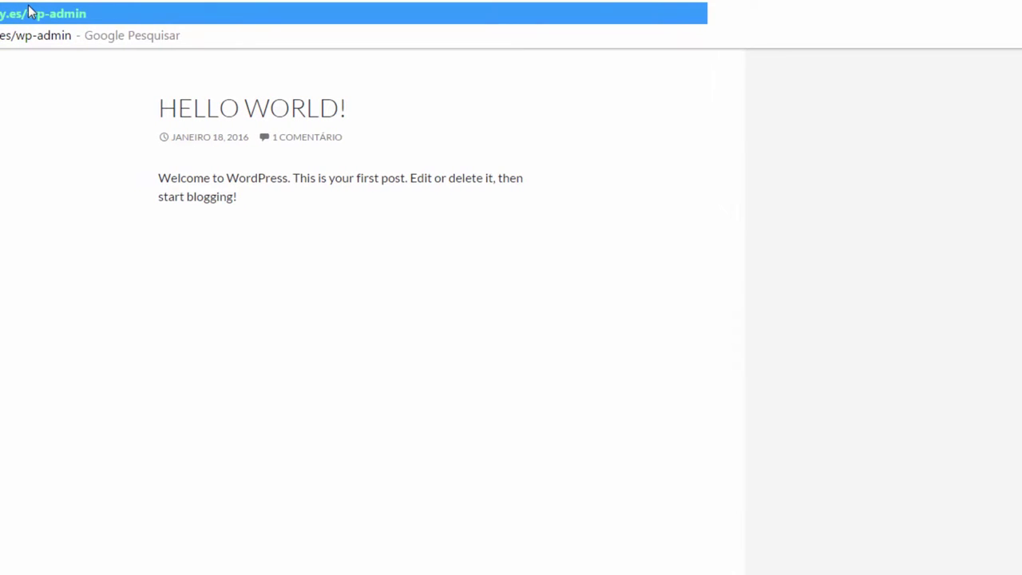
key("Return")
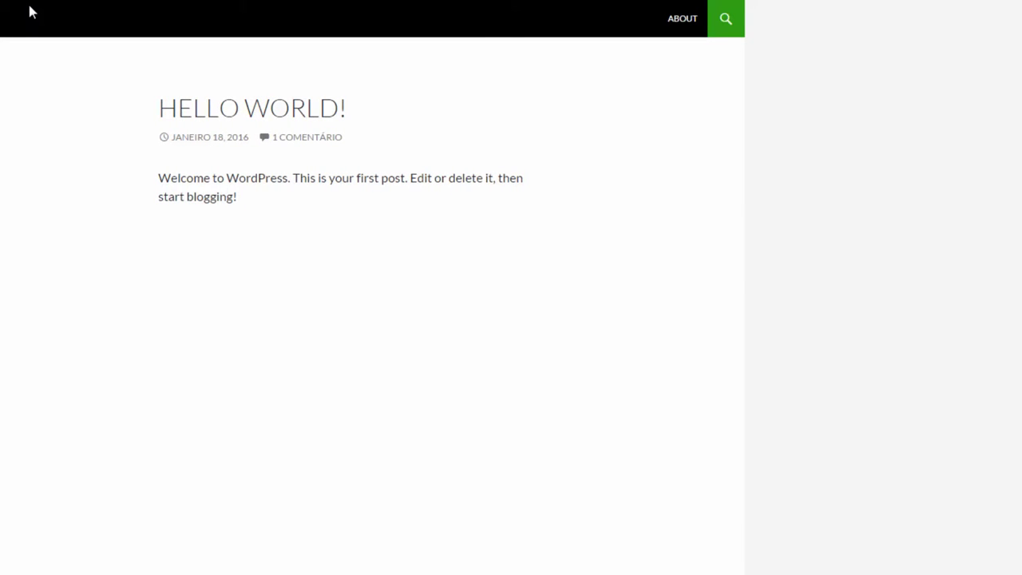